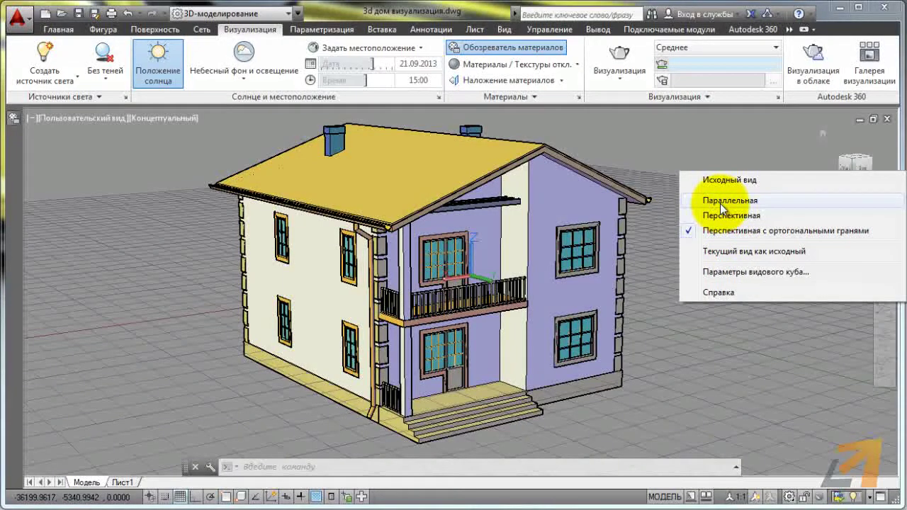
# Switch the view to parallel projection (Параллельная) and orbit the house to view it from another side.
pyautogui.click(720, 203)
pyautogui.keyDown('shift'); pyautogui.moveTo(621, 246); pyautogui.dragTo(435, 323, button='middle'); pyautogui.keyUp('shift')
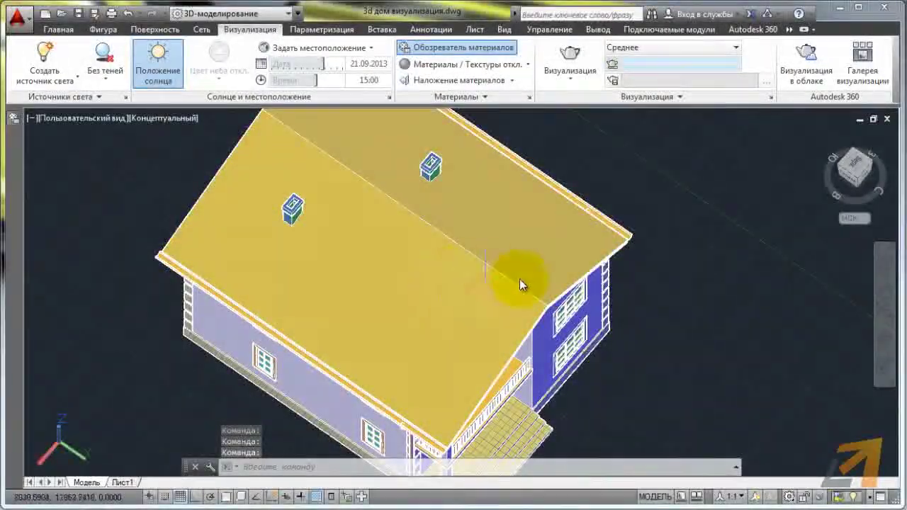
pyautogui.moveTo(521, 283)
pyautogui.keyDown('shift'); pyautogui.mouseDown(button='middle')
pyautogui.moveTo(557, 314)
pyautogui.moveTo(409, 283)
pyautogui.moveTo(308, 371)
pyautogui.moveTo(506, 225)
pyautogui.mouseUp(button='middle'); pyautogui.keyUp('shift')
pyautogui.scroll(5, 284, 323)
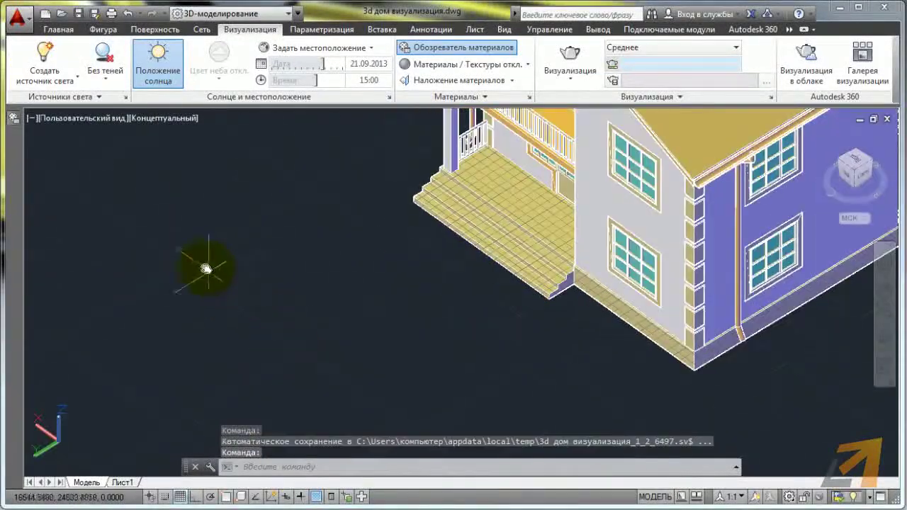
pyautogui.scroll(-10, 252, 324)
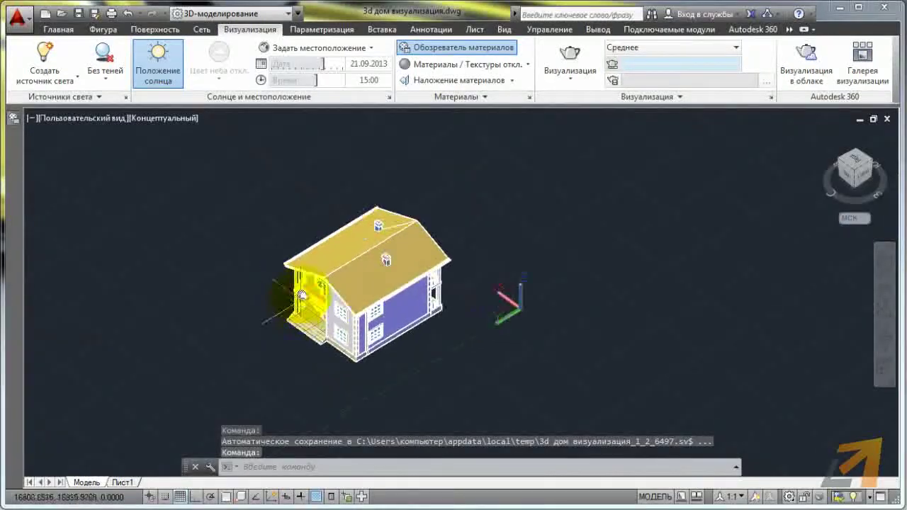
# Select the whole house model and hide its objects.
pyautogui.click(239, 162)
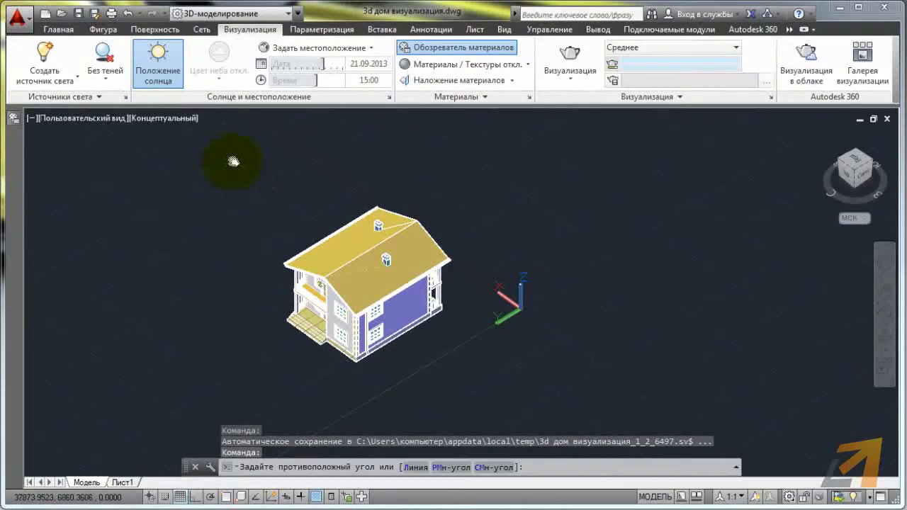
pyautogui.click(507, 370)
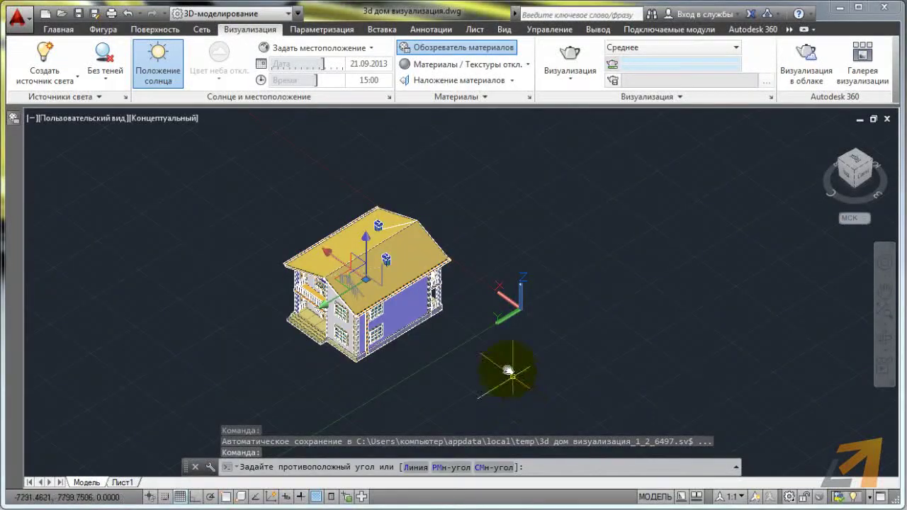
pyautogui.rightClick(485, 330)
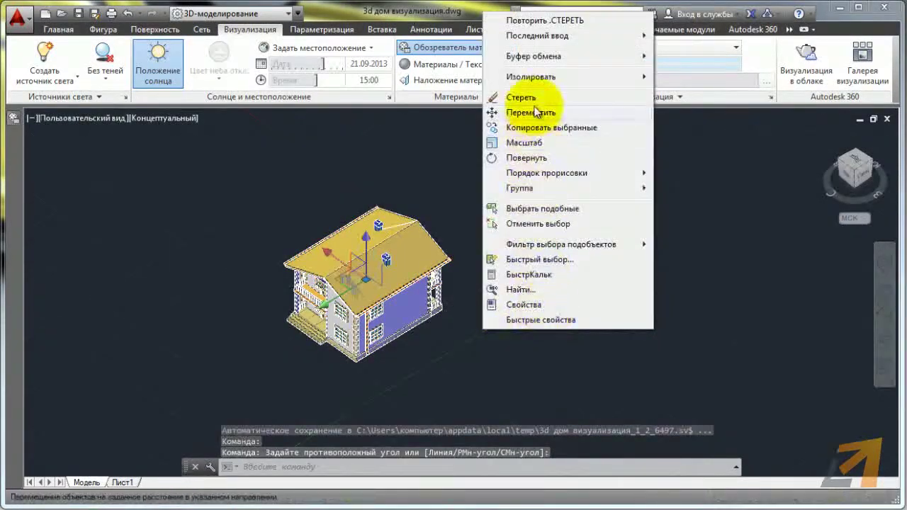
pyautogui.moveTo(528, 76)
pyautogui.click(680, 91)
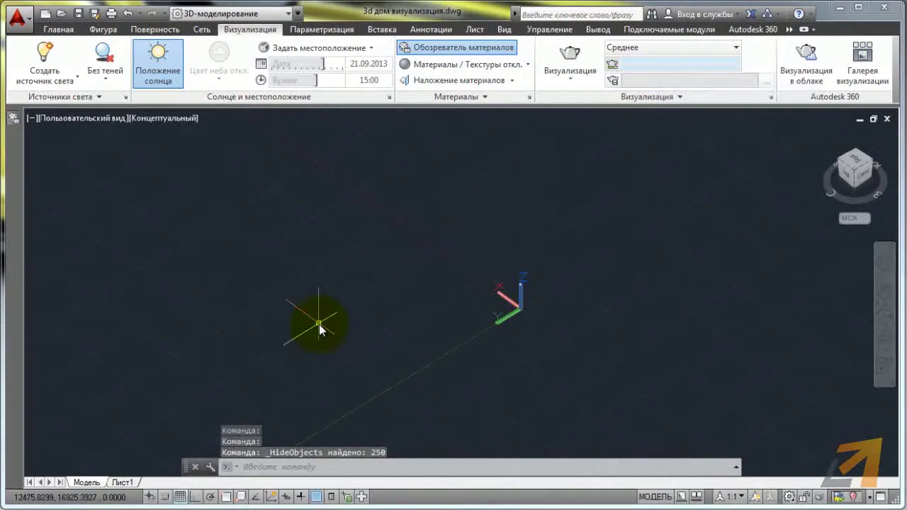
# Draw a solid box (ЯЩИК) near the origin and copy it to make a row of four boxes.
pyautogui.keyDown('shift'); pyautogui.moveTo(318, 324); pyautogui.dragTo(203, 192, button='middle'); pyautogui.keyUp('shift')
pyautogui.write('ящик')
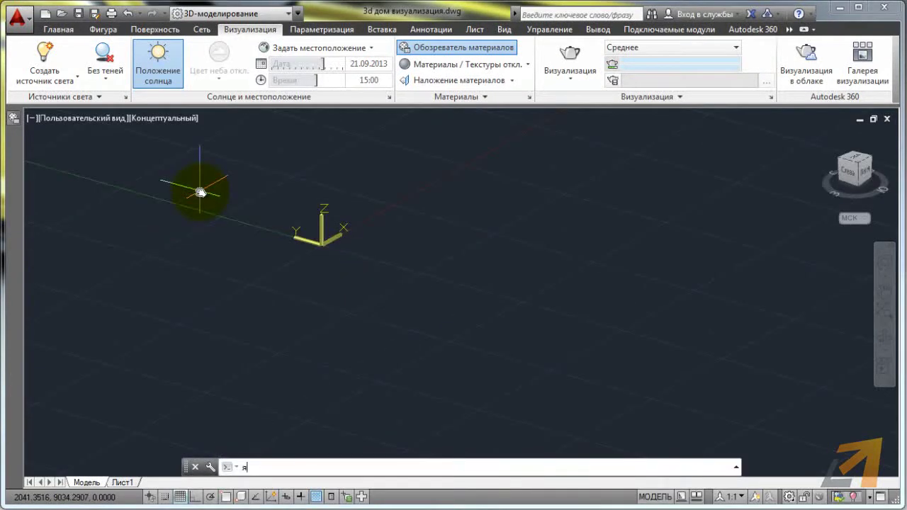
pyautogui.press('Return')
pyautogui.click(183, 290)
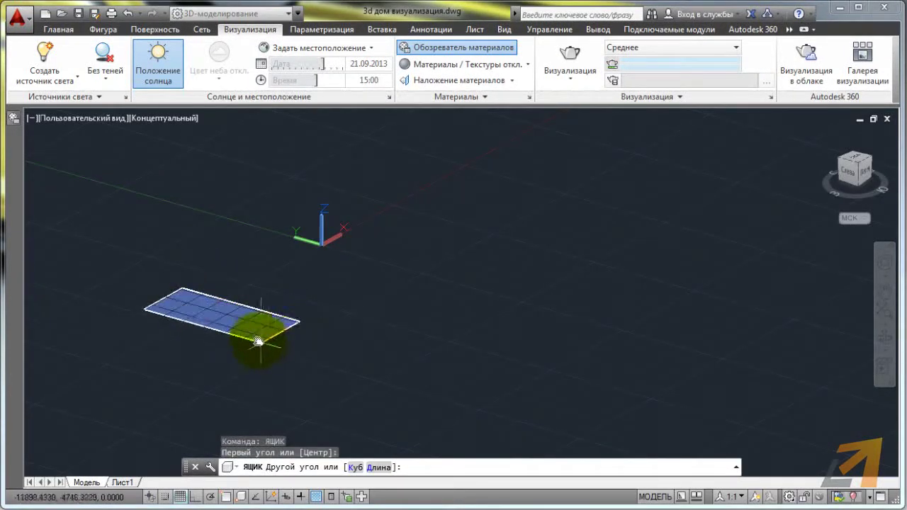
pyautogui.click(226, 323)
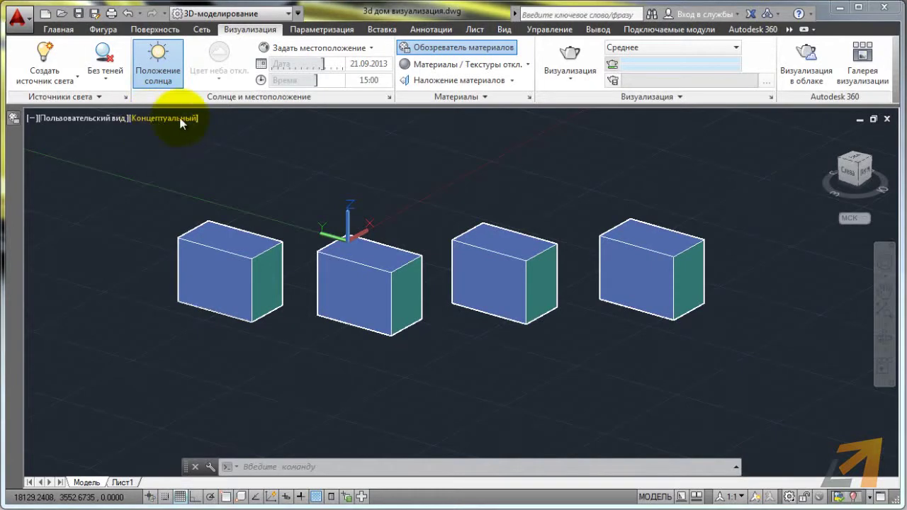
# Set the visual style of the viewport to Реалистичный.
pyautogui.click(137, 119)
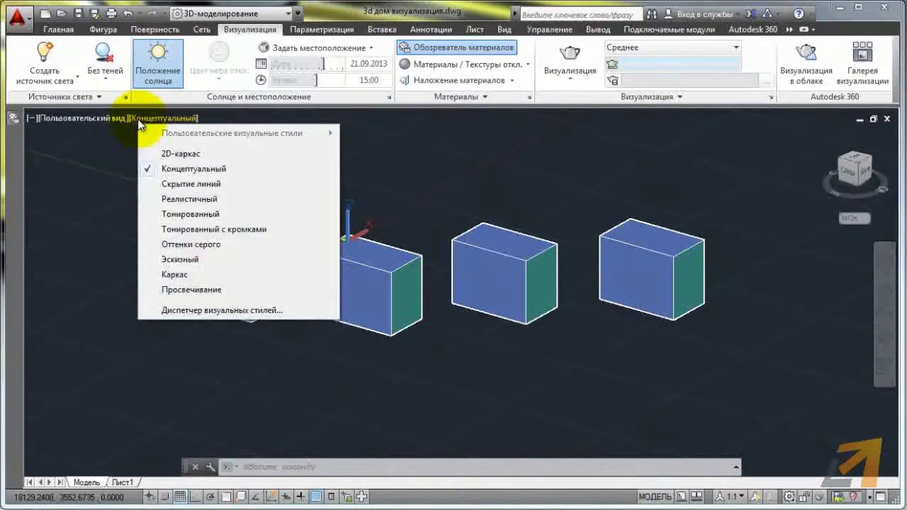
pyautogui.click(197, 199)
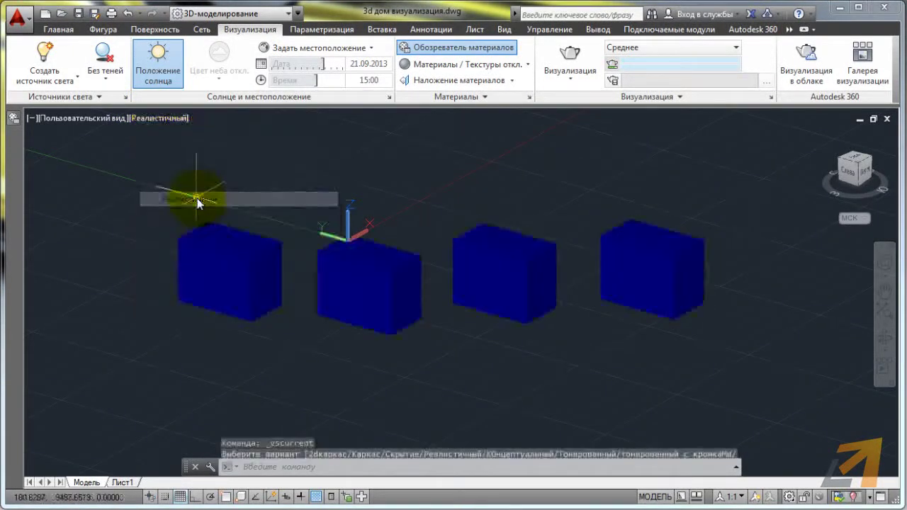
# Move the first two boxes of the row in front of the other two, forming two rows of two.
pyautogui.click(348, 375)
pyautogui.click(208, 265)
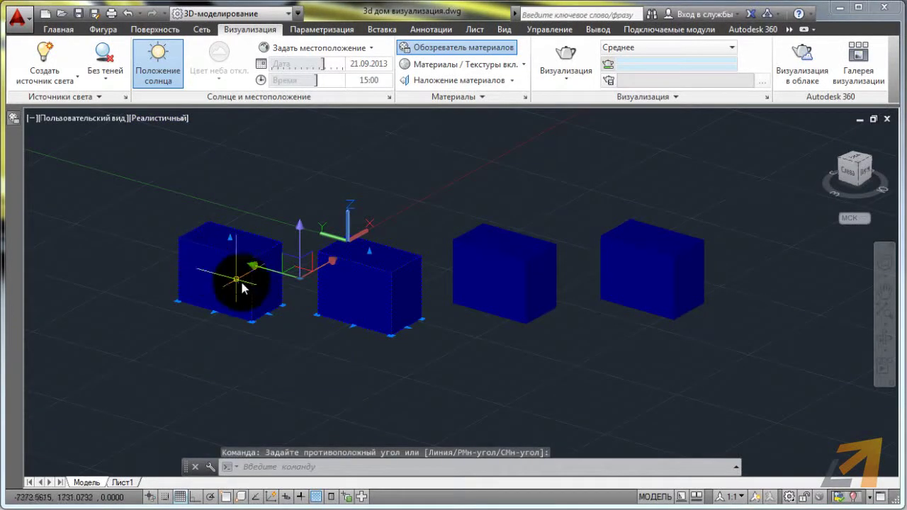
pyautogui.write('п')
pyautogui.press('Return')
pyautogui.click(283, 286)
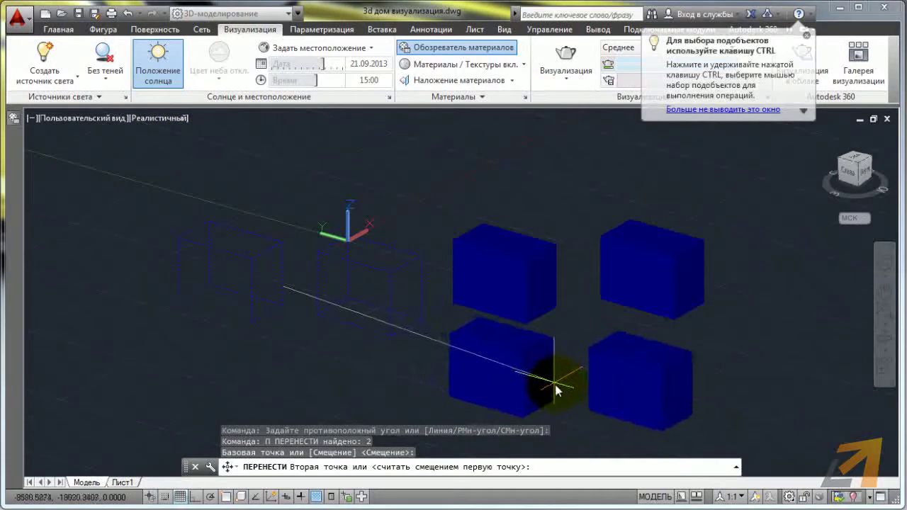
pyautogui.click(578, 394)
pyautogui.press('Escape')
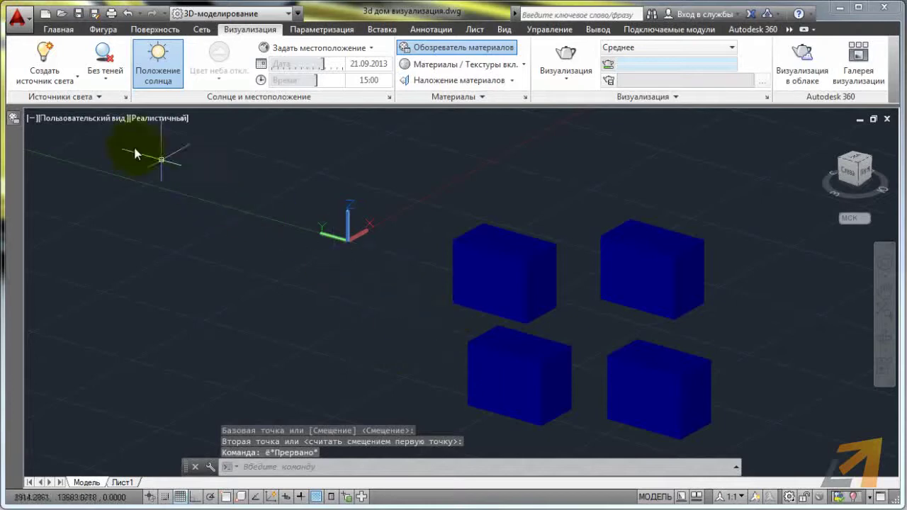
# Assign the document material Барвинок to the left box of the back row.
pyautogui.moveTo(12, 121)
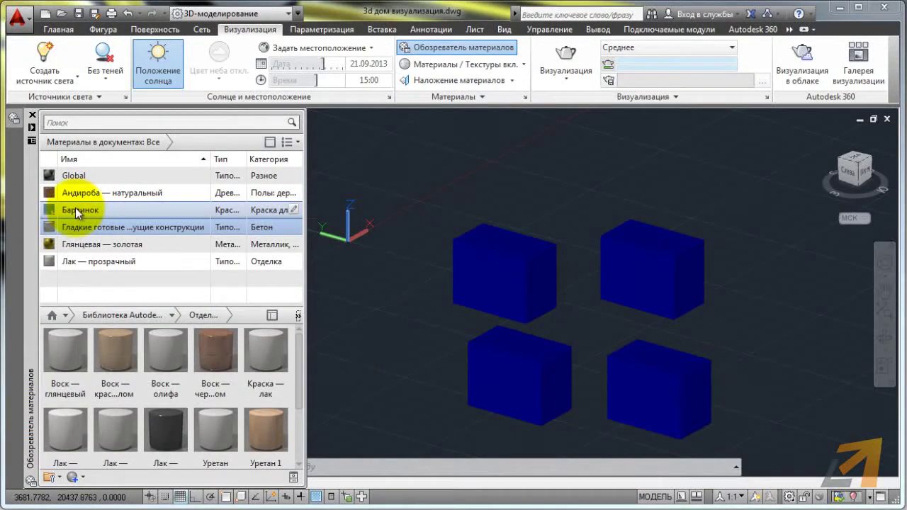
pyautogui.moveTo(76, 209); pyautogui.dragTo(468, 226)
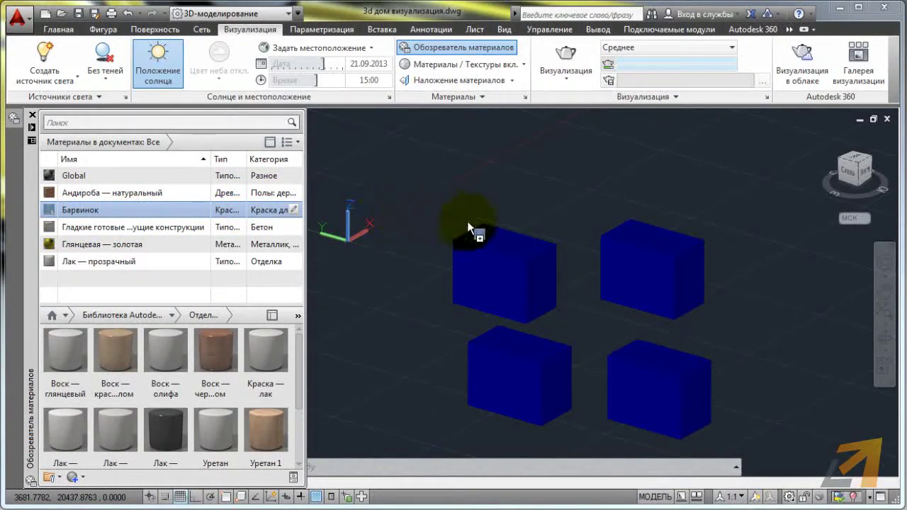
pyautogui.moveTo(504, 272); pyautogui.dragTo(505, 277)
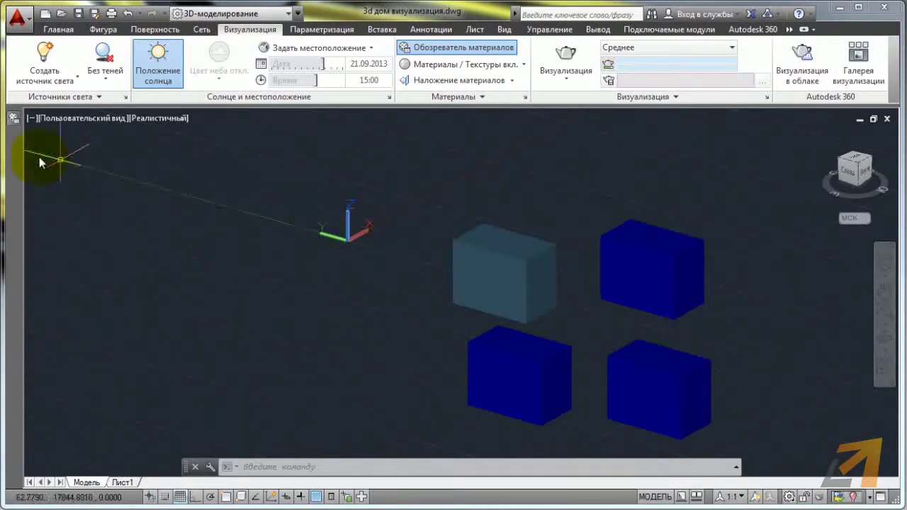
# Widen the type column of the materials list and assign Андироба — натуральный to the left box of the front row.
pyautogui.moveTo(247, 159); pyautogui.dragTo(285, 160)
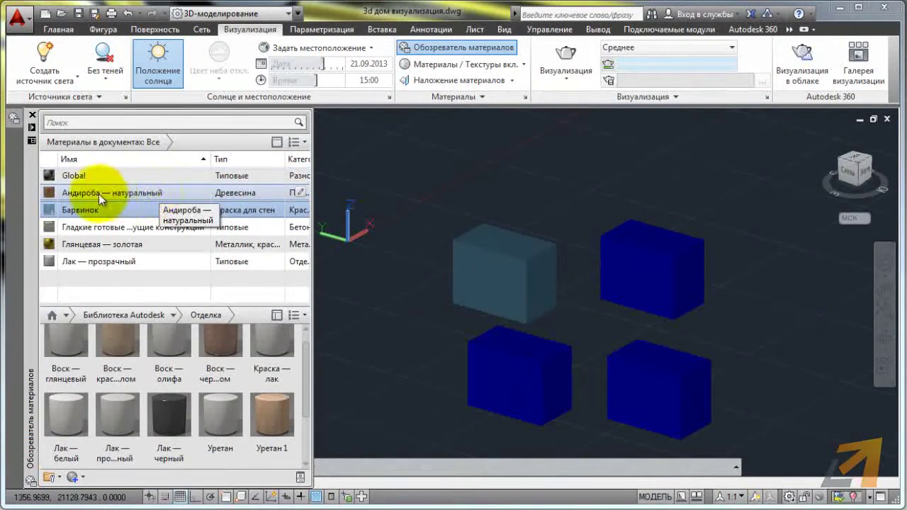
pyautogui.moveTo(99, 193); pyautogui.dragTo(383, 235)
pyautogui.moveTo(516, 332); pyautogui.dragTo(518, 342)
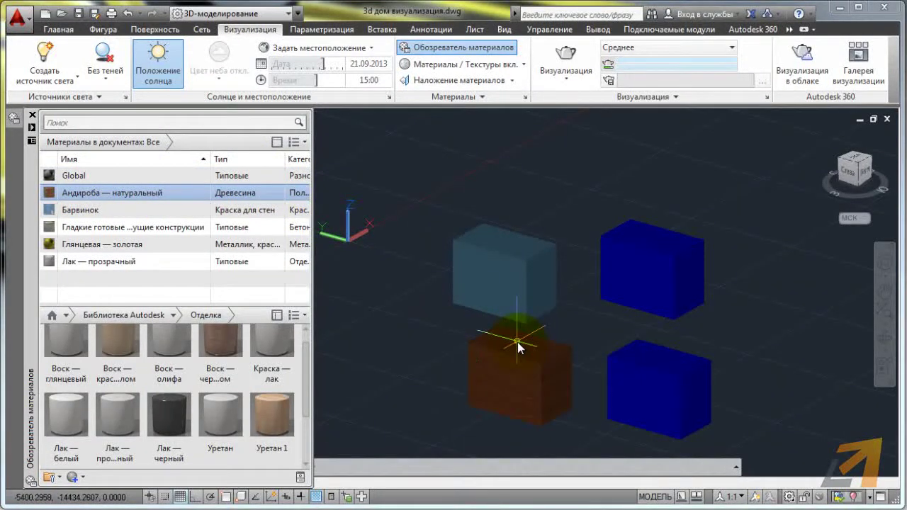
# Inspect the wood texture up close and assign Лак — прозрачный to the right box of the front row.
pyautogui.scroll(8, 535, 395)
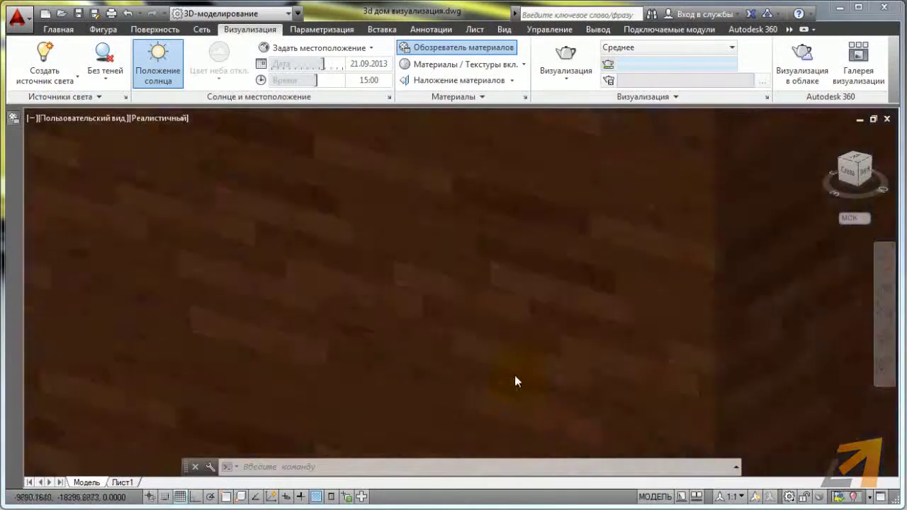
pyautogui.keyDown('shift'); pyautogui.moveTo(594, 323); pyautogui.dragTo(608, 309, button='middle'); pyautogui.keyUp('shift')
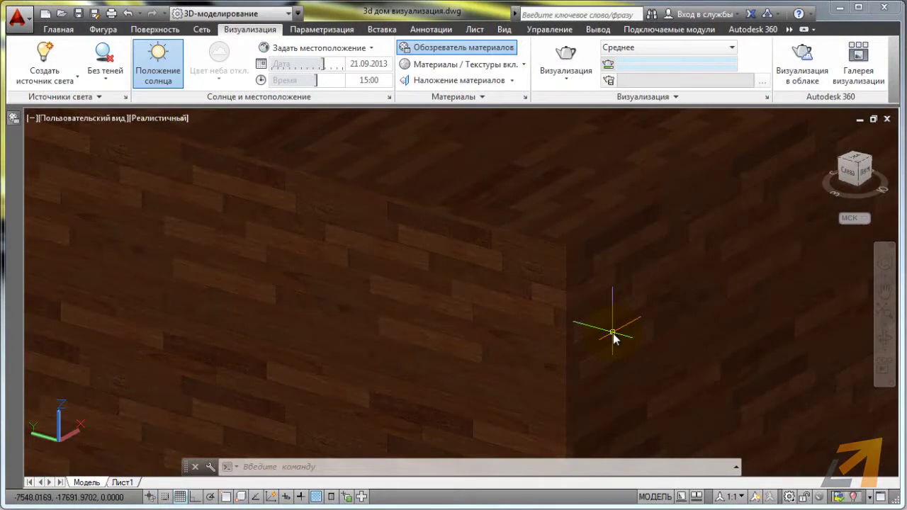
pyautogui.scroll(-4, 570, 277)
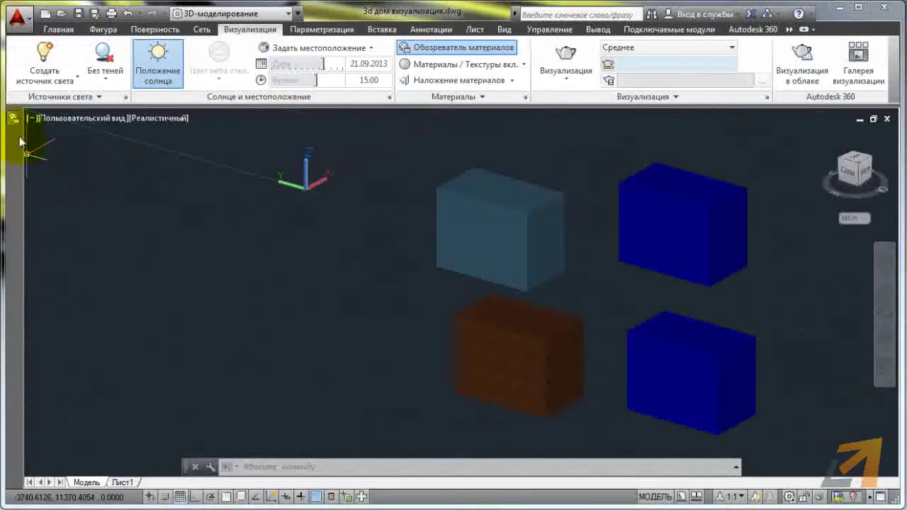
pyautogui.moveTo(14, 117)
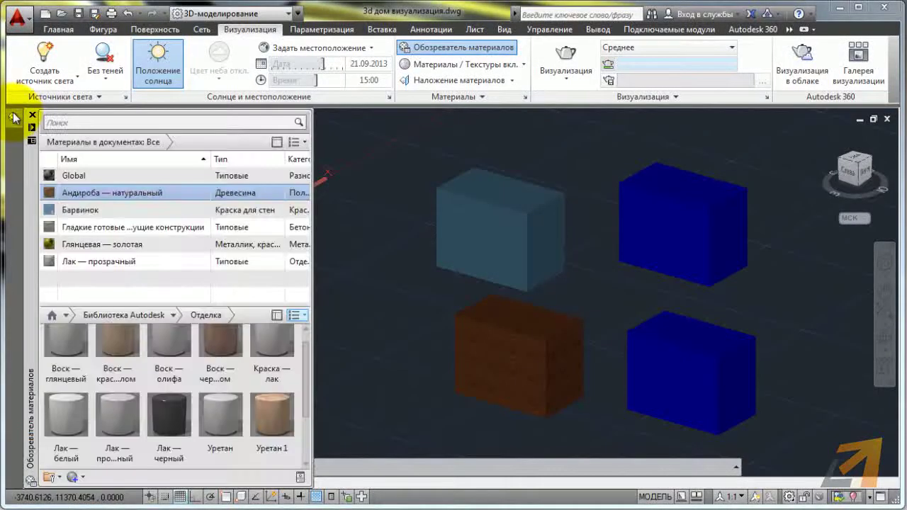
pyautogui.click(83, 261)
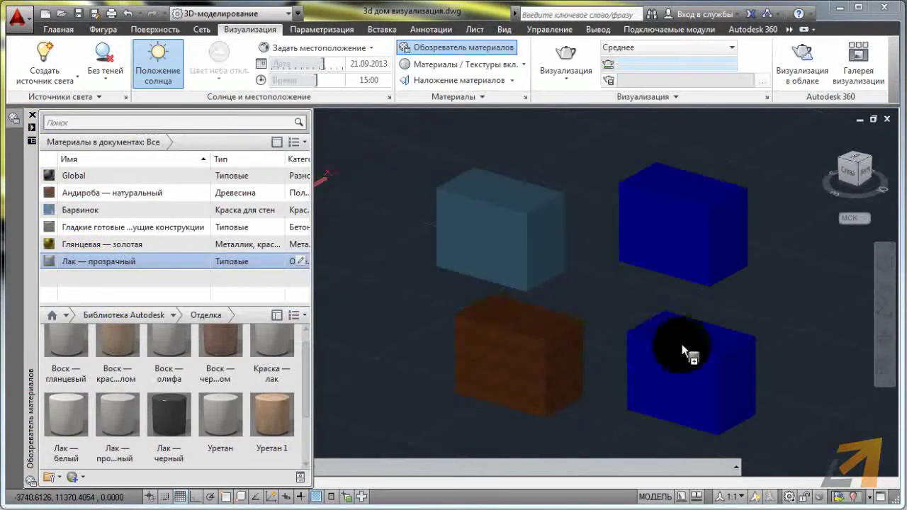
pyautogui.moveTo(681, 344); pyautogui.dragTo(682, 344)
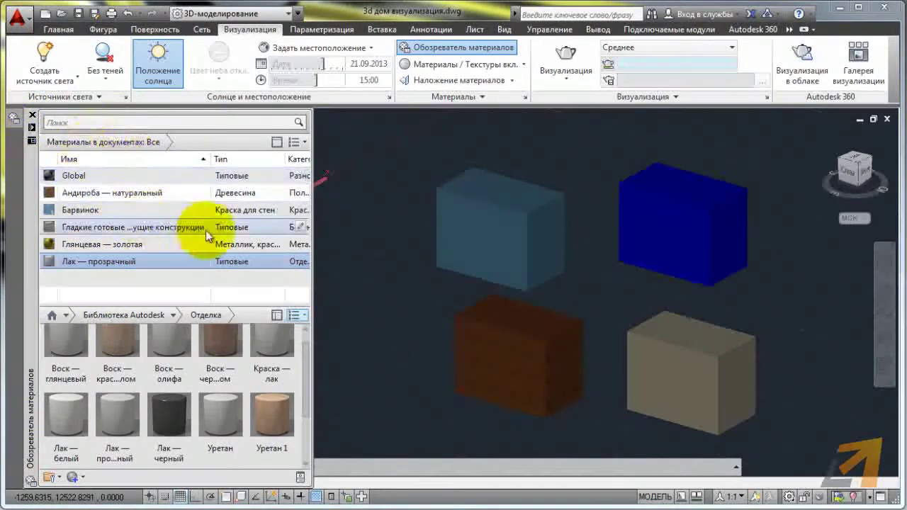
# Set the thumbnail size of the document materials list to 32 x 32.
pyautogui.click(304, 143)
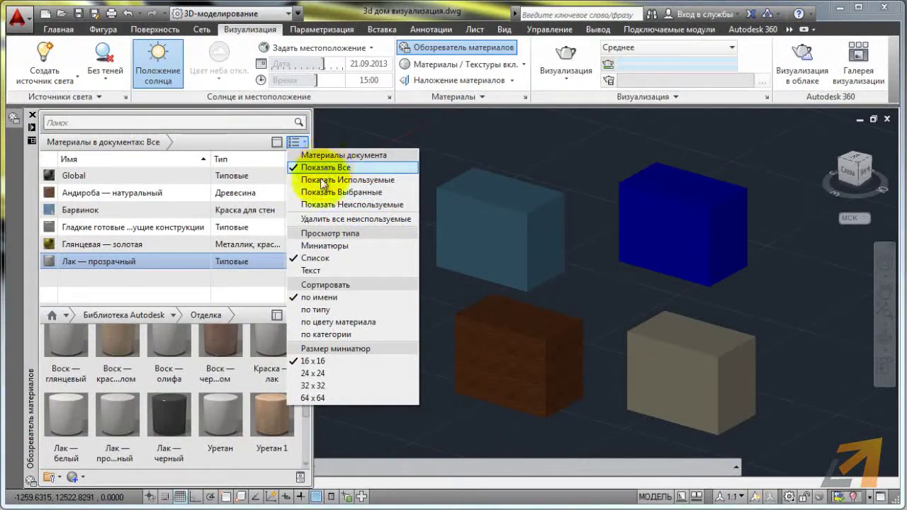
pyautogui.click(309, 386)
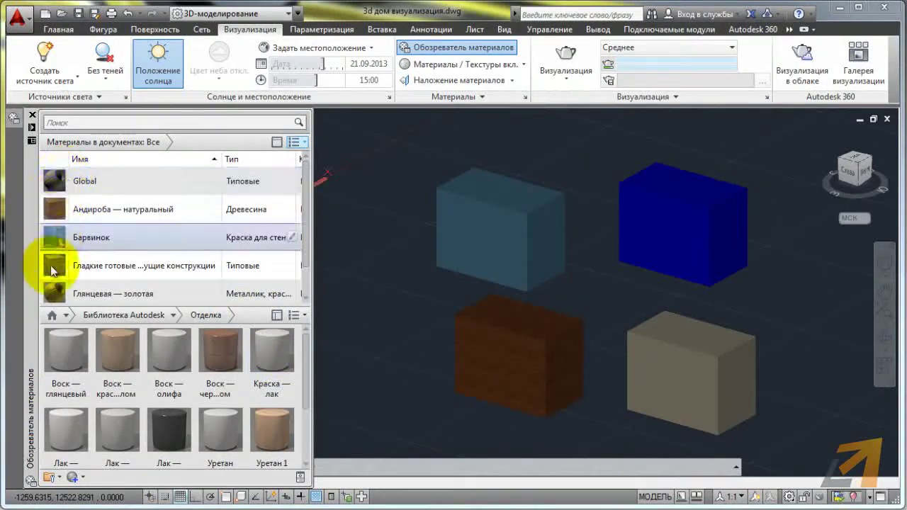
# Display the document materials as thumbnails (Миниатюры) and return them to the list view (Список).
pyautogui.click(306, 142)
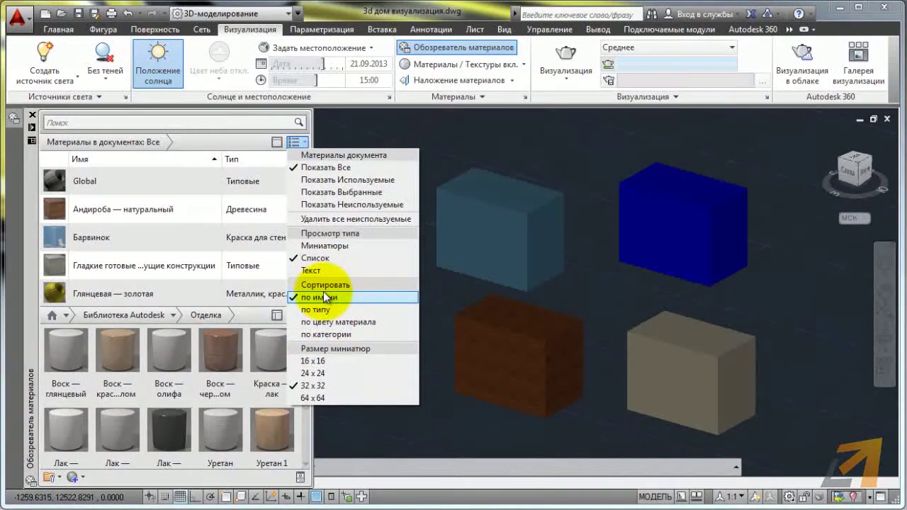
pyautogui.click(313, 246)
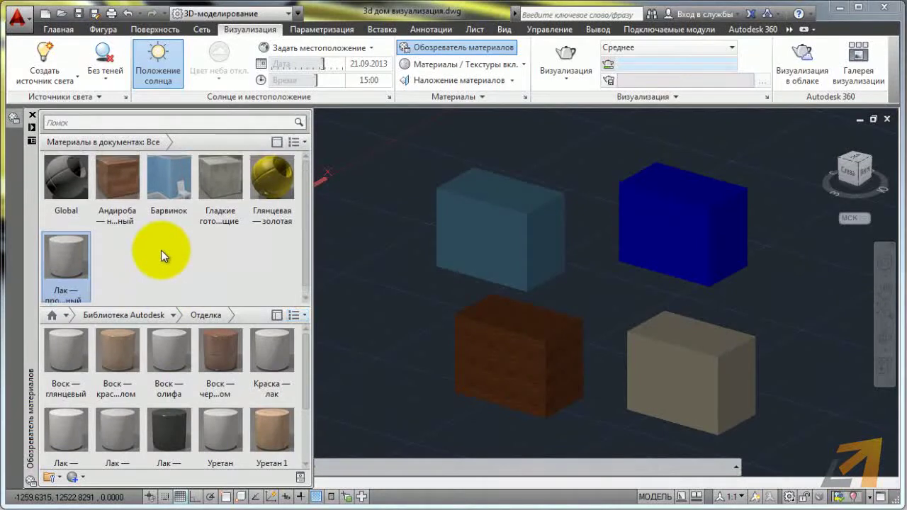
pyautogui.click(303, 146)
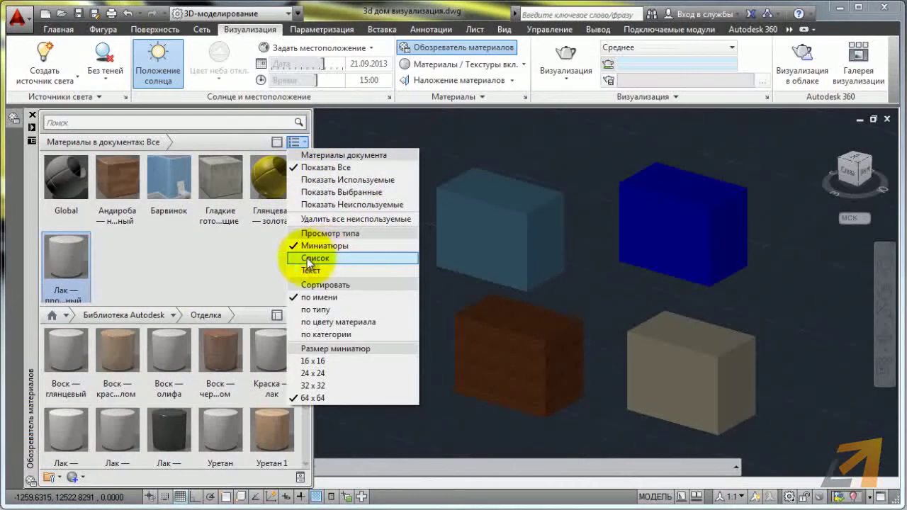
pyautogui.click(305, 258)
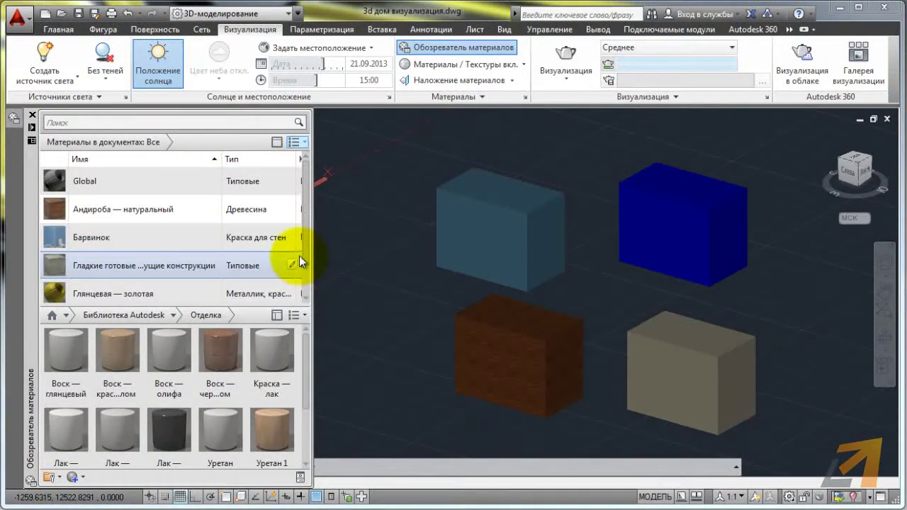
pyautogui.click(303, 144)
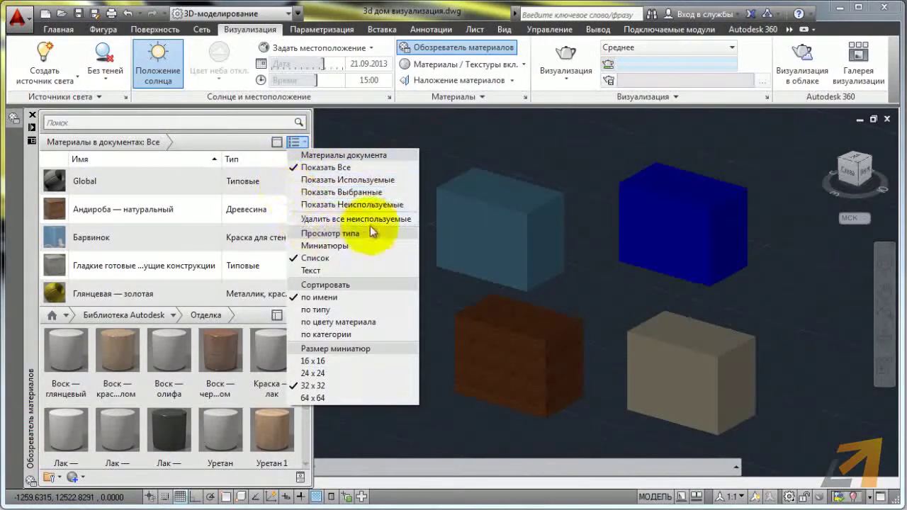
pyautogui.click(293, 181)
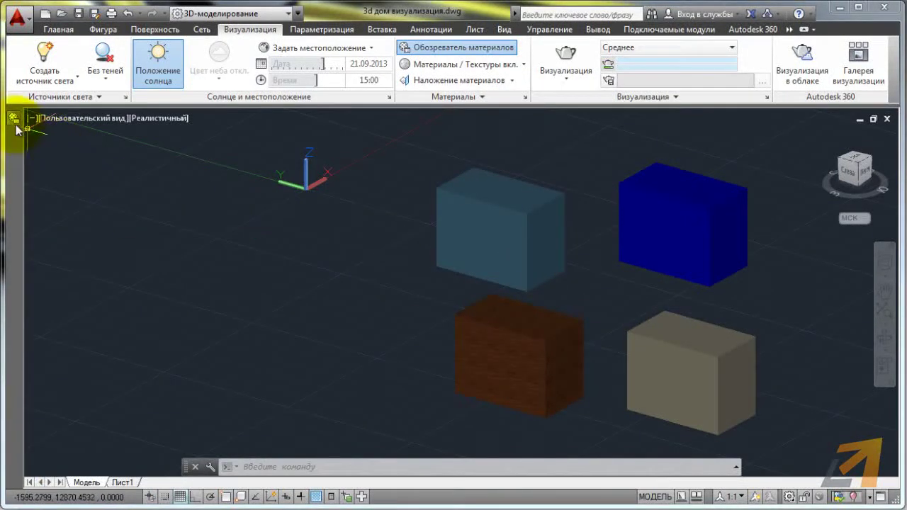
pyautogui.moveTo(12, 124)
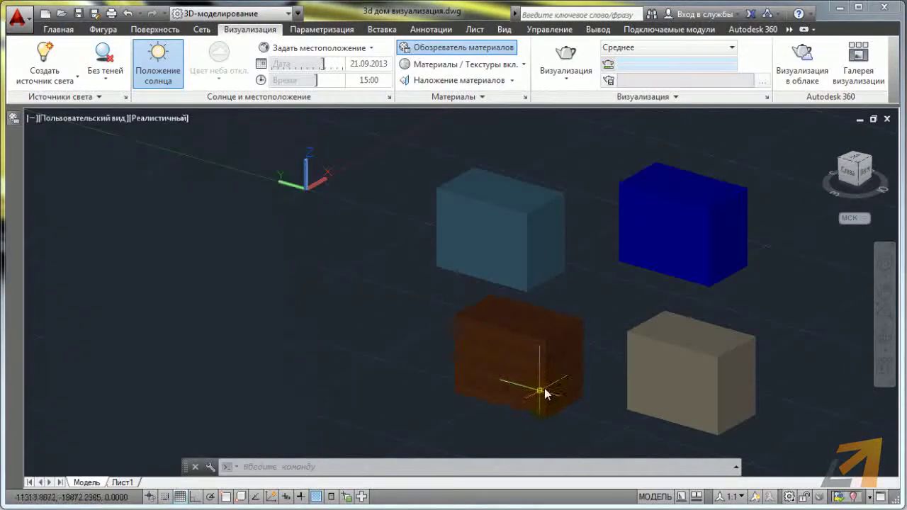
# Inspect the wood texture up close and assign Лак — прозрачный to the left box of the front row.
pyautogui.scroll(6, 506, 397)
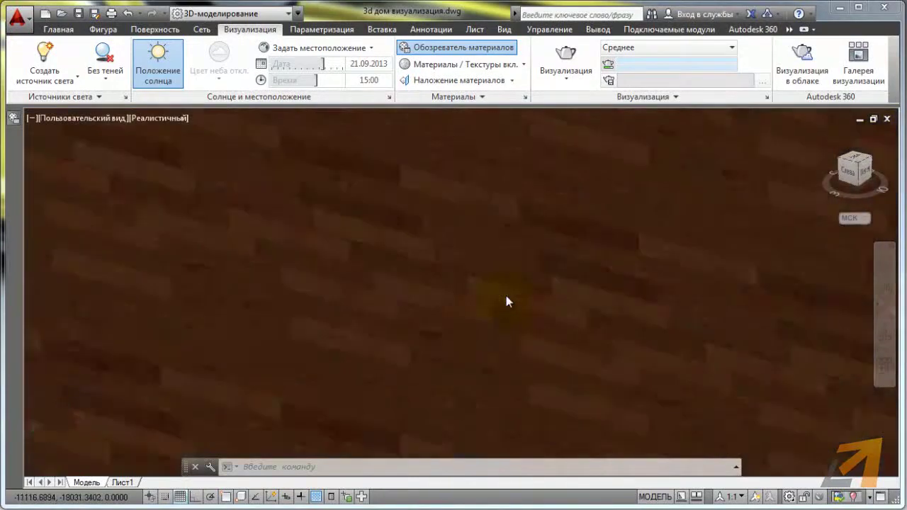
pyautogui.scroll(-6, 506, 300)
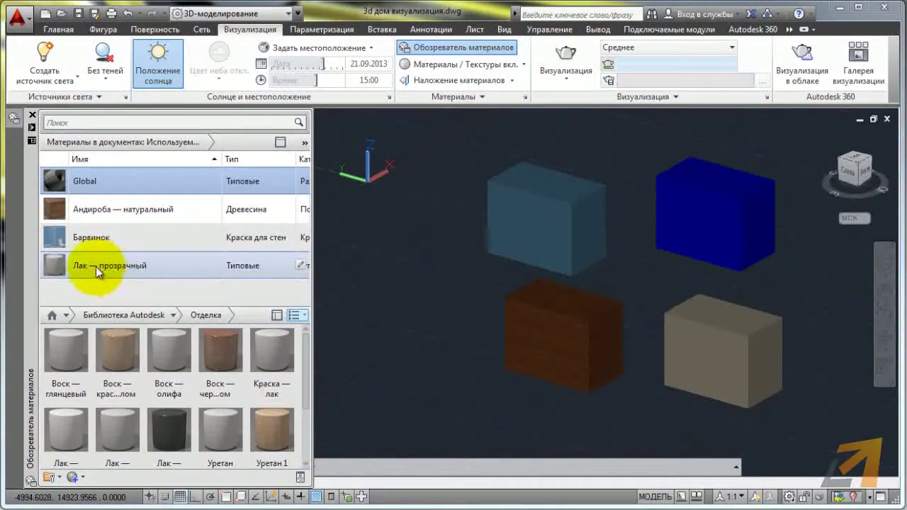
pyautogui.moveTo(84, 266); pyautogui.dragTo(547, 334)
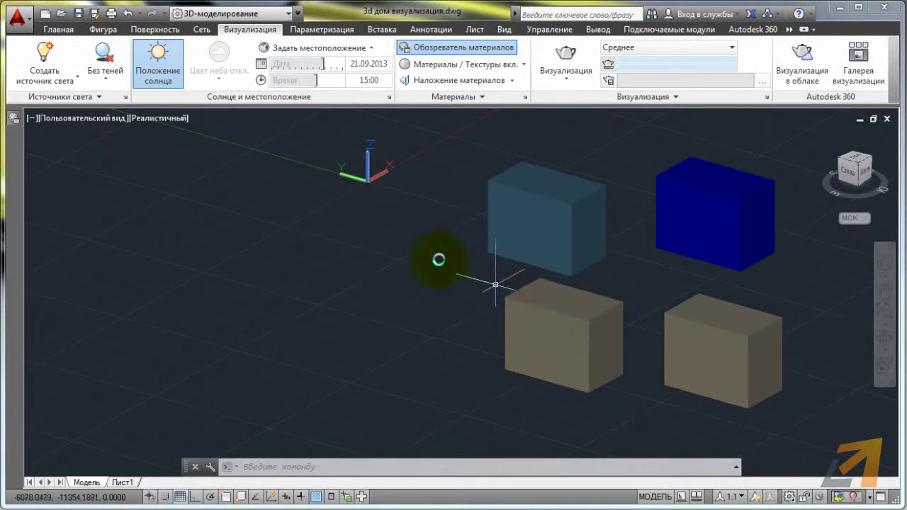
# Filter the document materials list to show only unused materials (Показать Неиспользуемые).
pyautogui.moveTo(11, 124)
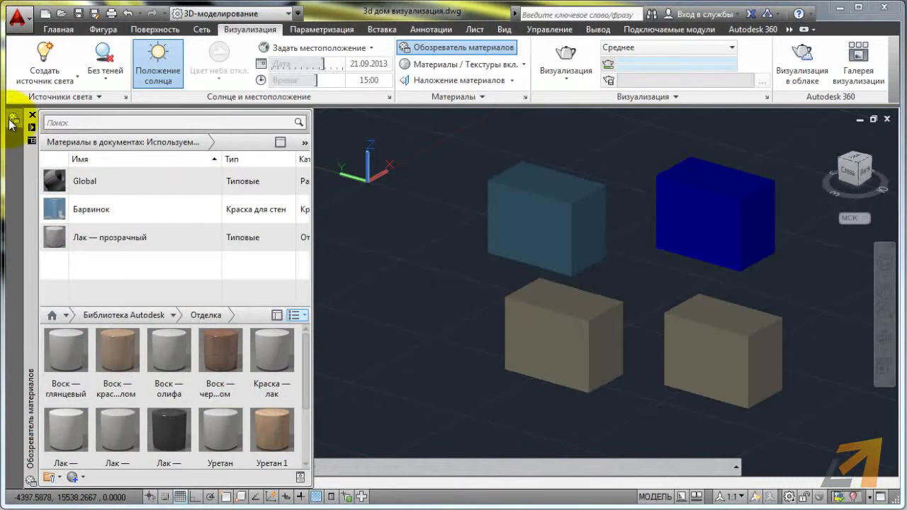
pyautogui.click(303, 143)
pyautogui.click(312, 158)
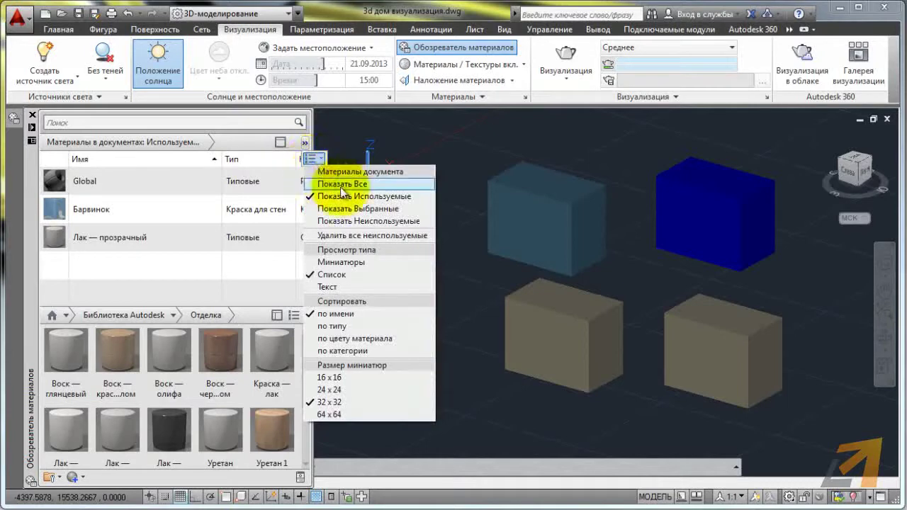
pyautogui.click(333, 219)
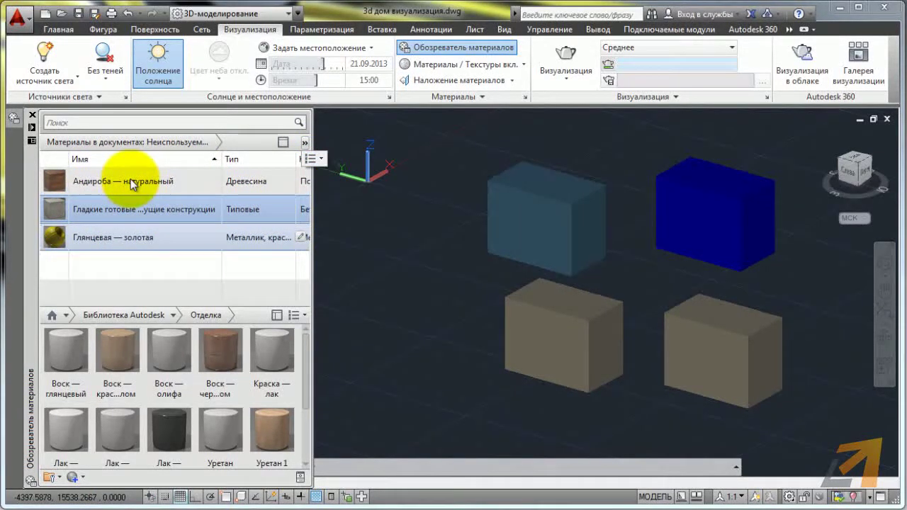
# Delete the unused materials one by one: Андироба — натуральный, Гладкие готовые …ущие конструкции and Глянцевая — золотая.
pyautogui.rightClick(93, 181)
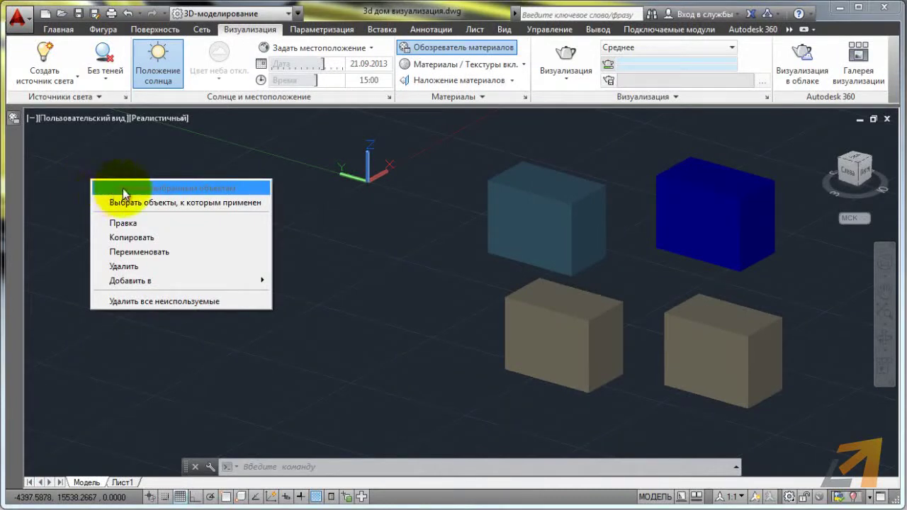
pyautogui.click(130, 267)
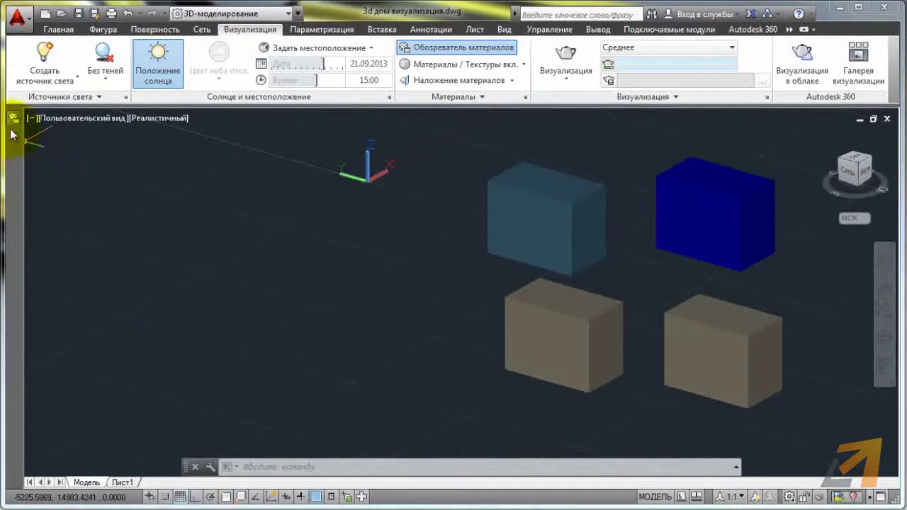
pyautogui.moveTo(9, 126)
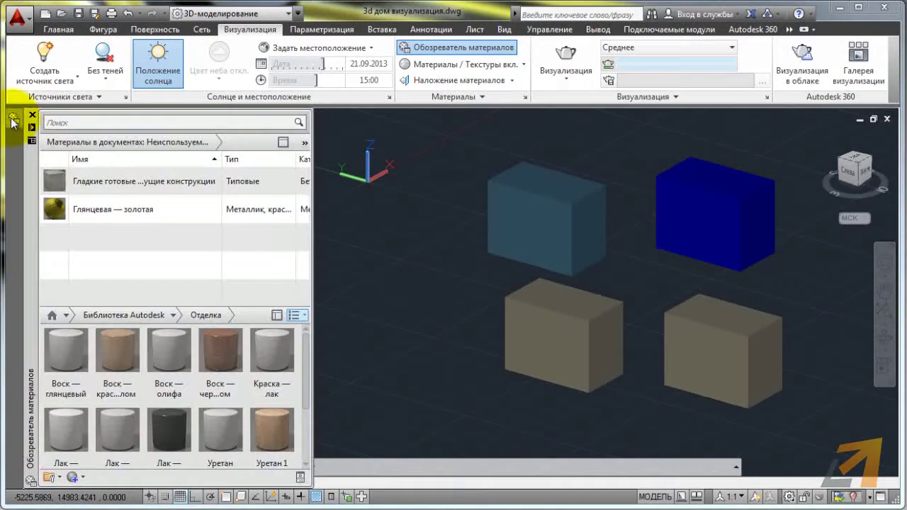
pyautogui.rightClick(98, 183)
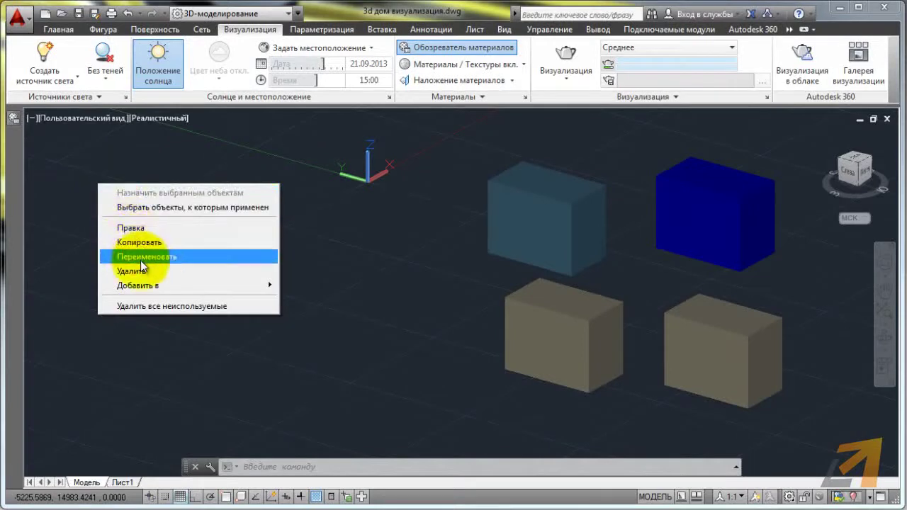
pyautogui.click(131, 270)
pyautogui.moveTo(13, 118)
pyautogui.rightClick(97, 185)
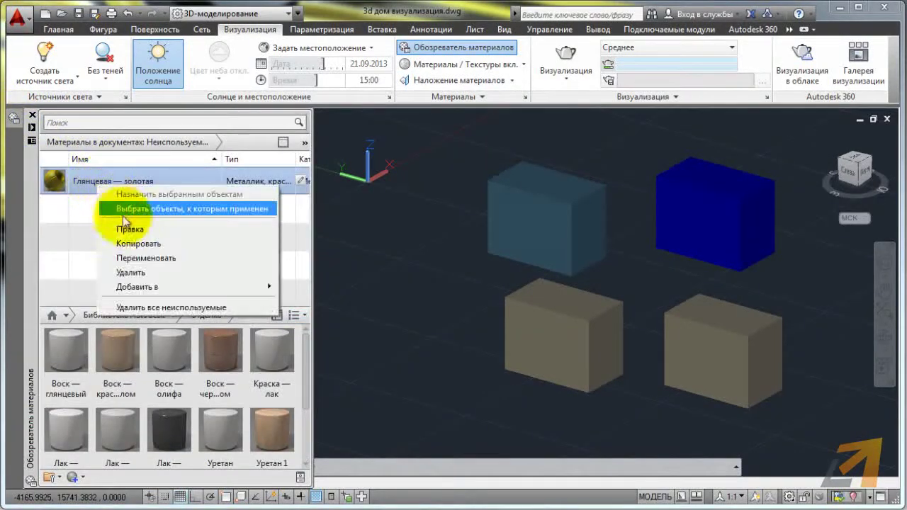
pyautogui.click(129, 269)
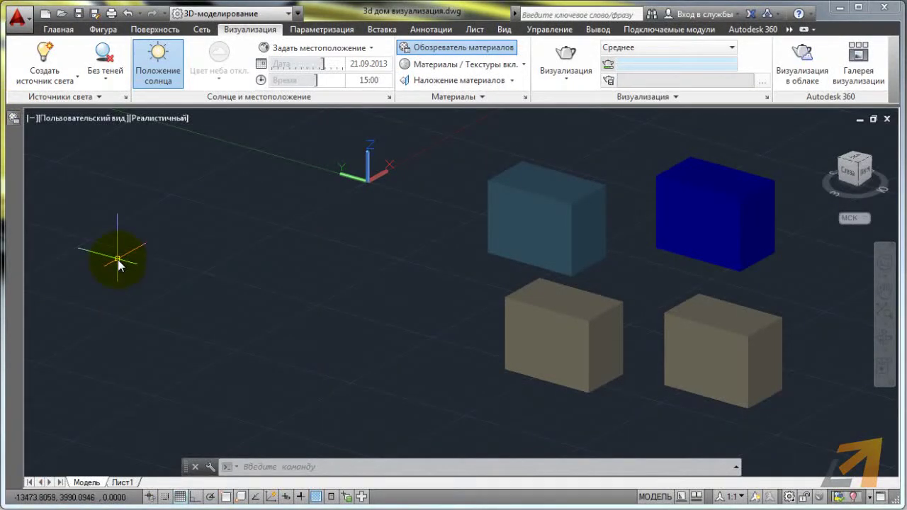
# Set the document materials list to show all materials (Показать Все).
pyautogui.moveTo(14, 121)
pyautogui.click(305, 143)
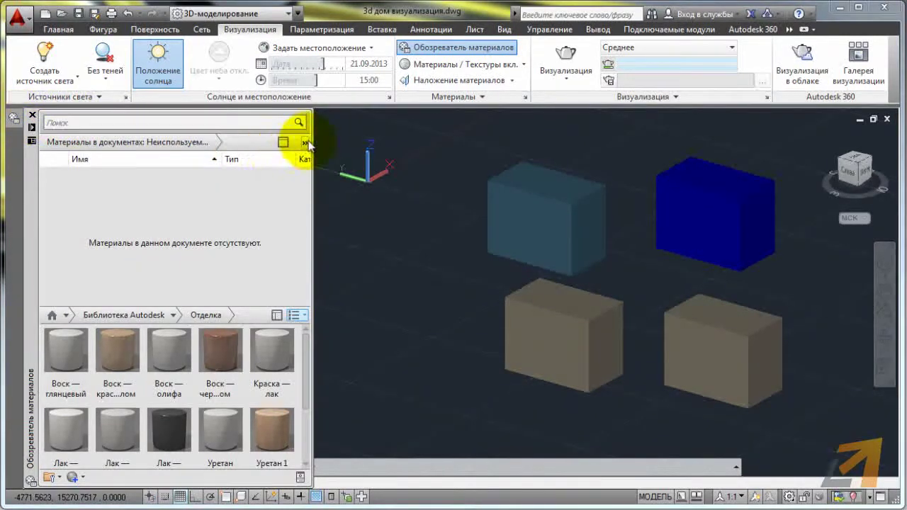
pyautogui.click(312, 159)
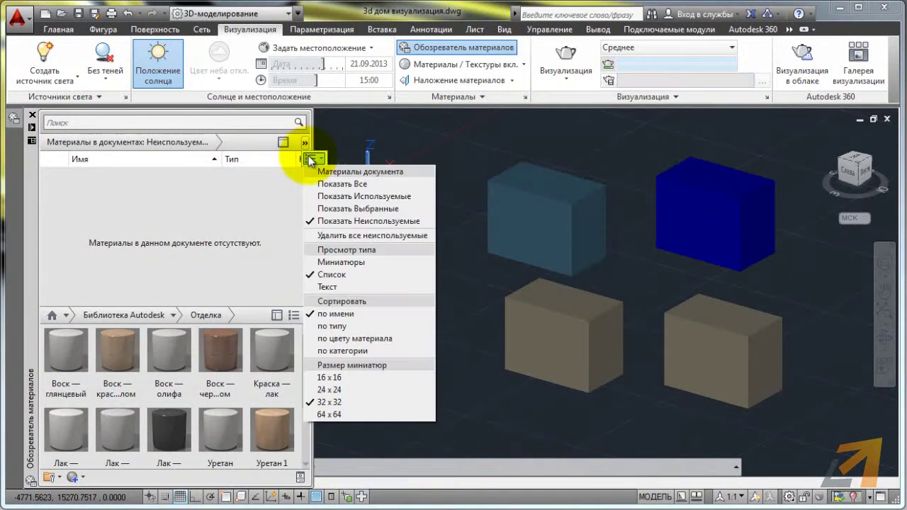
pyautogui.click(336, 186)
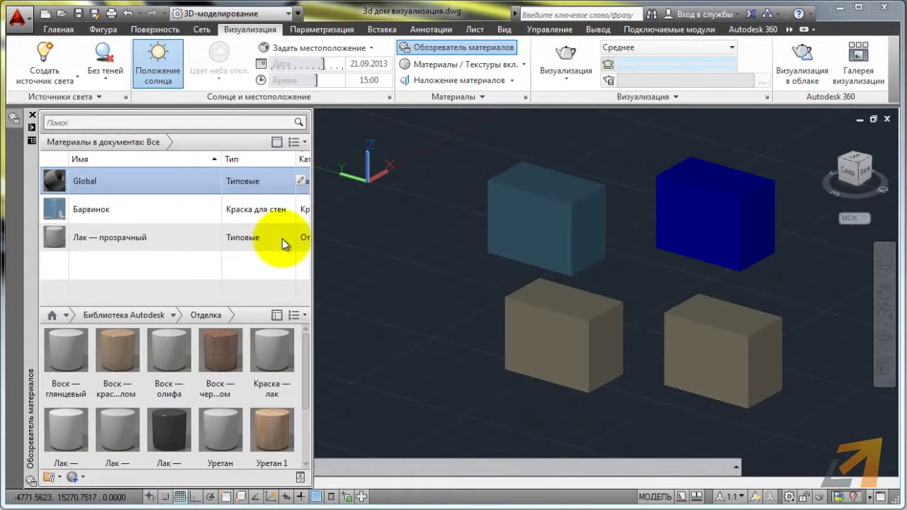